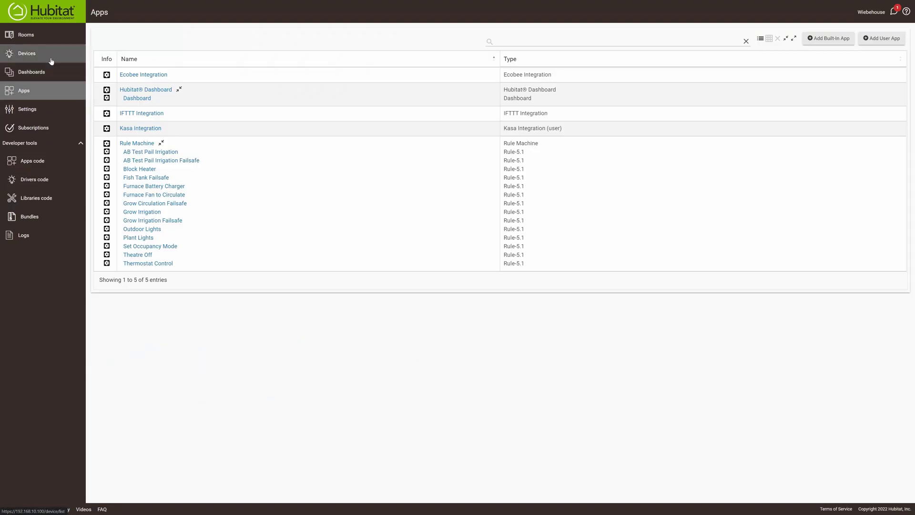
- Open the Devices list and start adding a new device
click(51, 60)
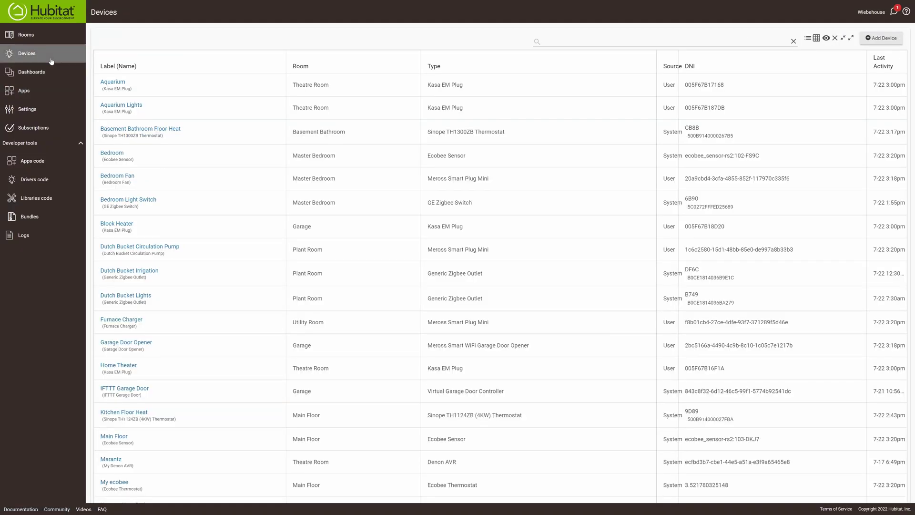
click(888, 41)
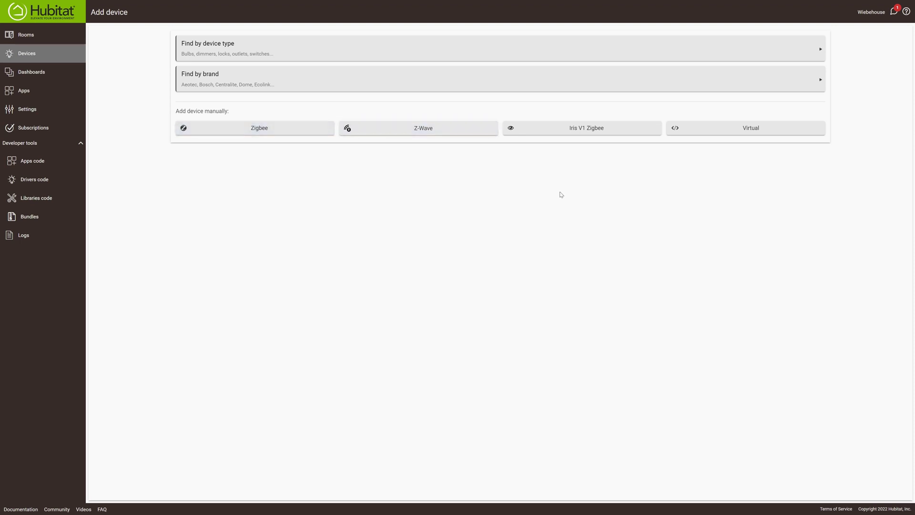
- Create virtual Meross Smart Plug Mini 'Christmas Front Lights' in the Garage room and save it
click(732, 137)
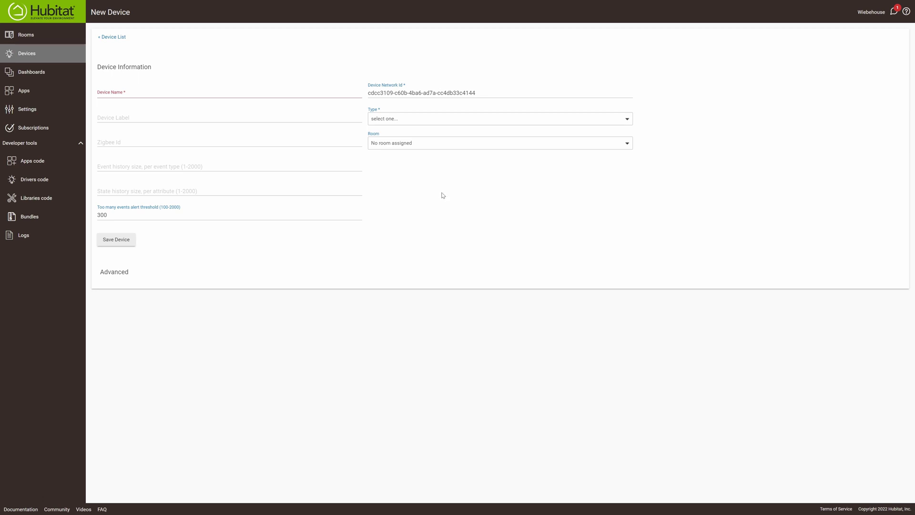
click(415, 123)
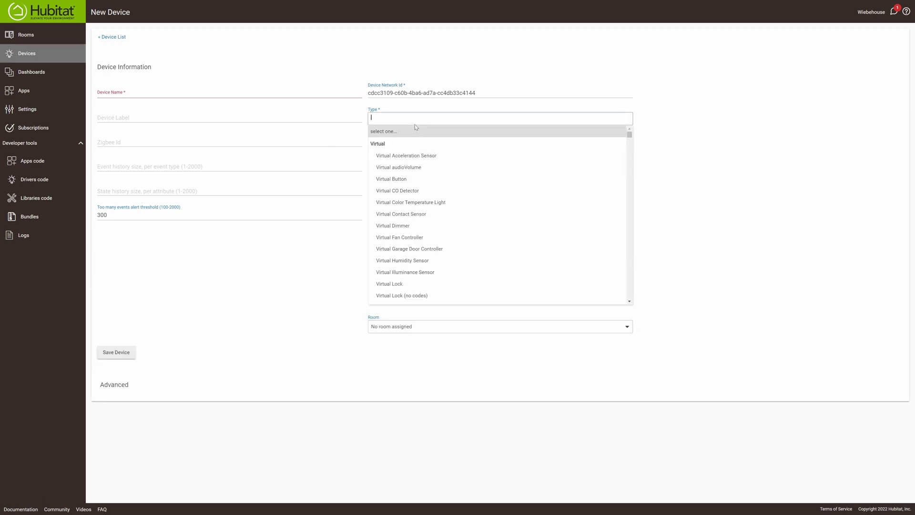
text(merc)
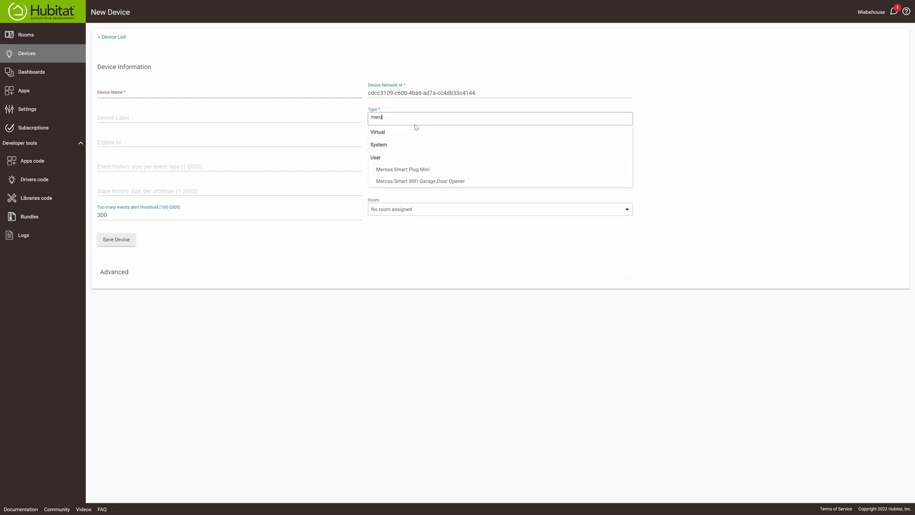
click(420, 169)
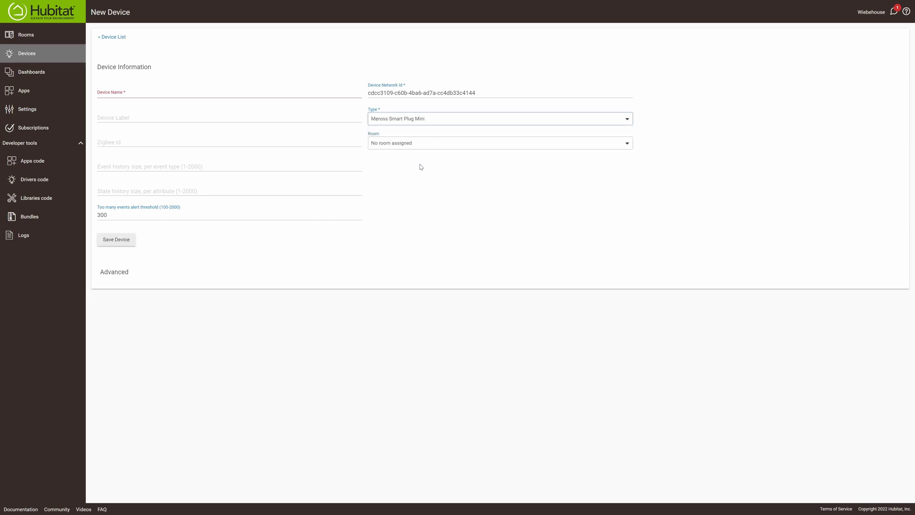
click(414, 146)
click(398, 186)
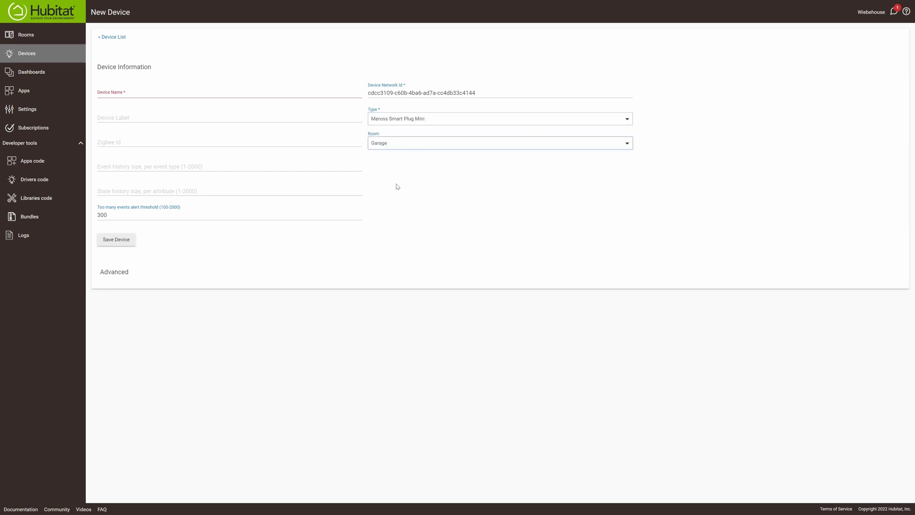
click(130, 91)
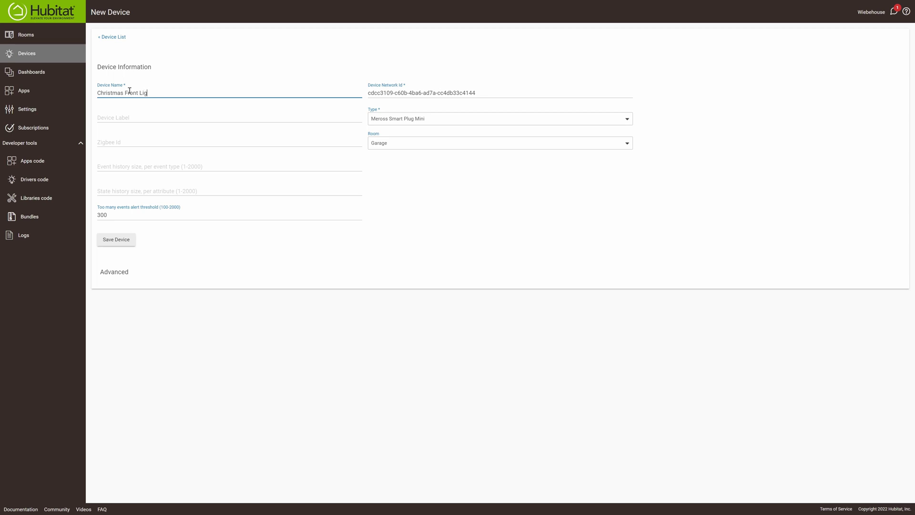
click(108, 238)
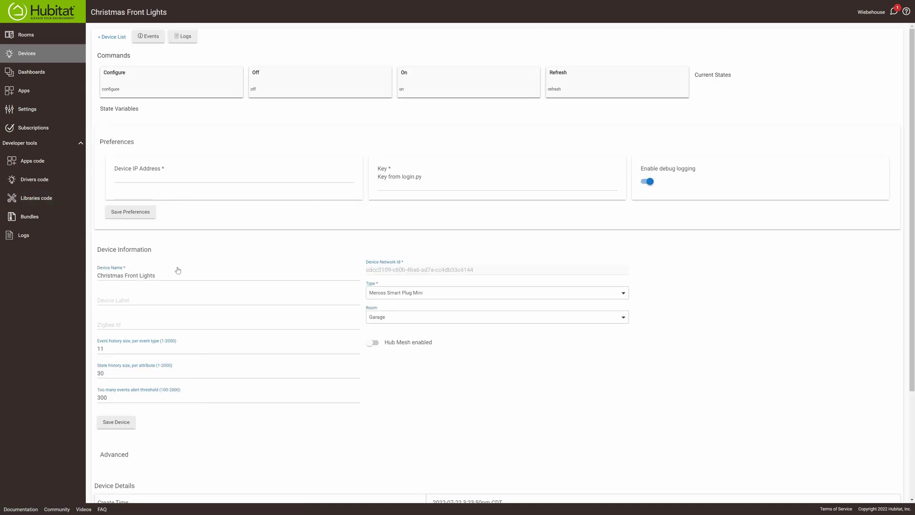
- Paste the device key, enter IP address 192.168.10.121, and save the preferences
click(398, 183)
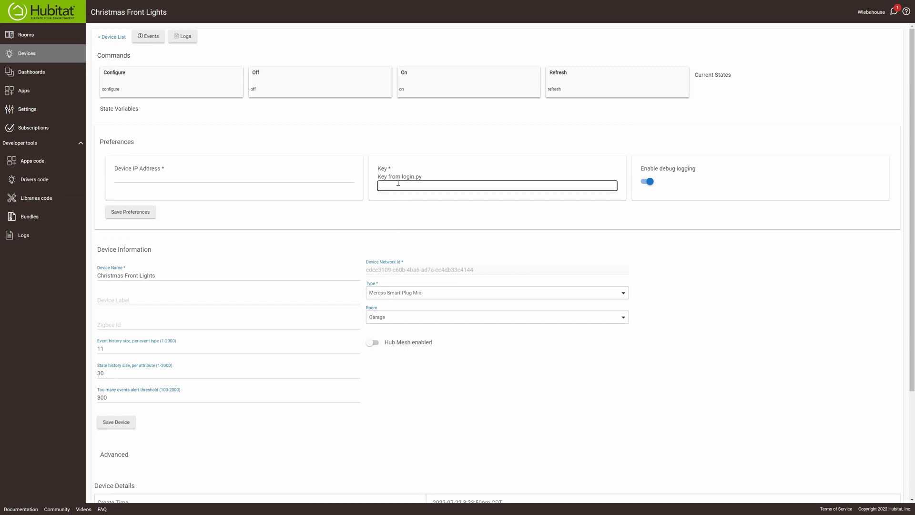
click(295, 182)
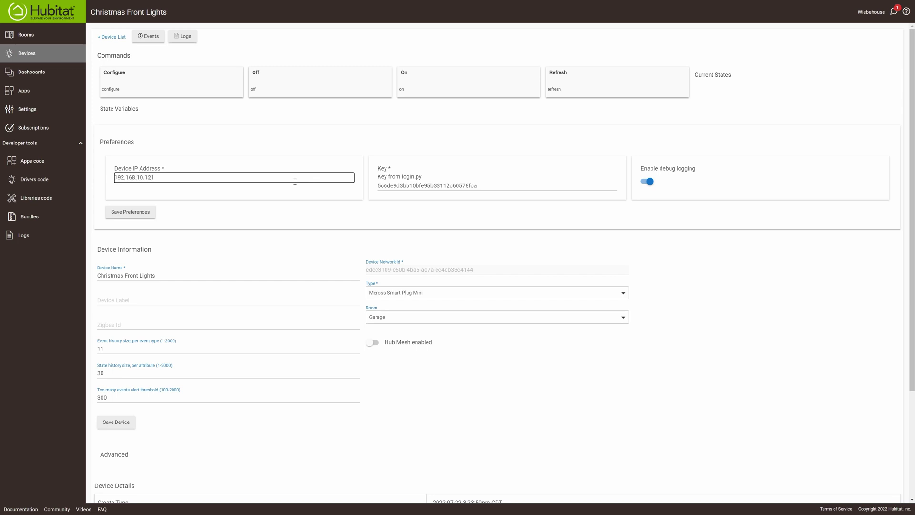
click(143, 210)
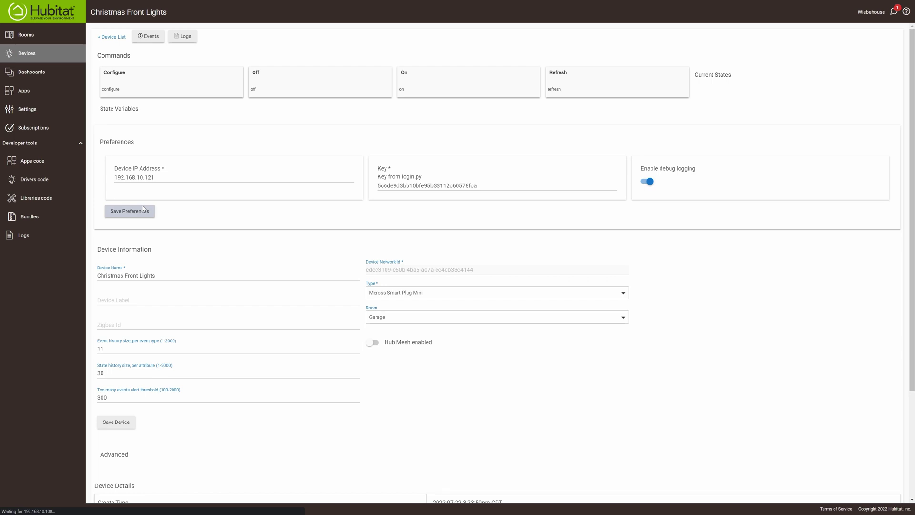
- Save the device and refresh it so it reports switch off, then go to Dashboards
click(129, 426)
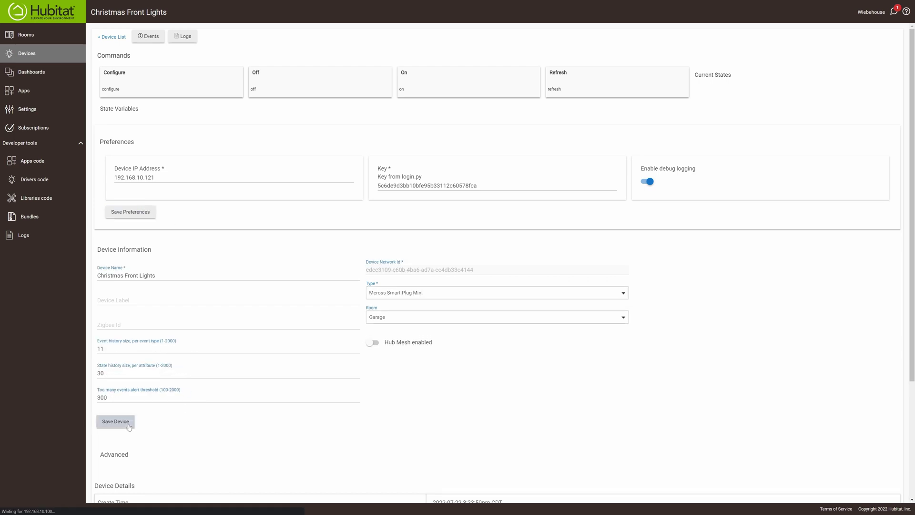
click(576, 91)
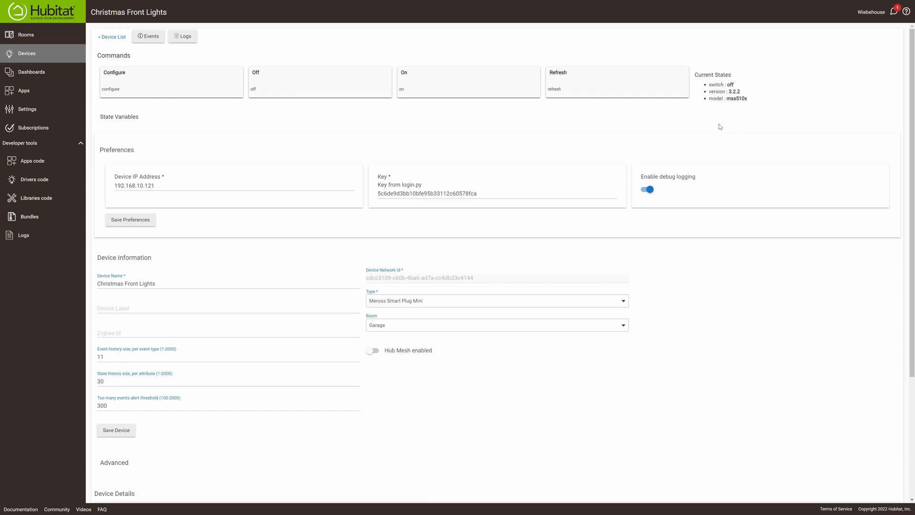
click(60, 76)
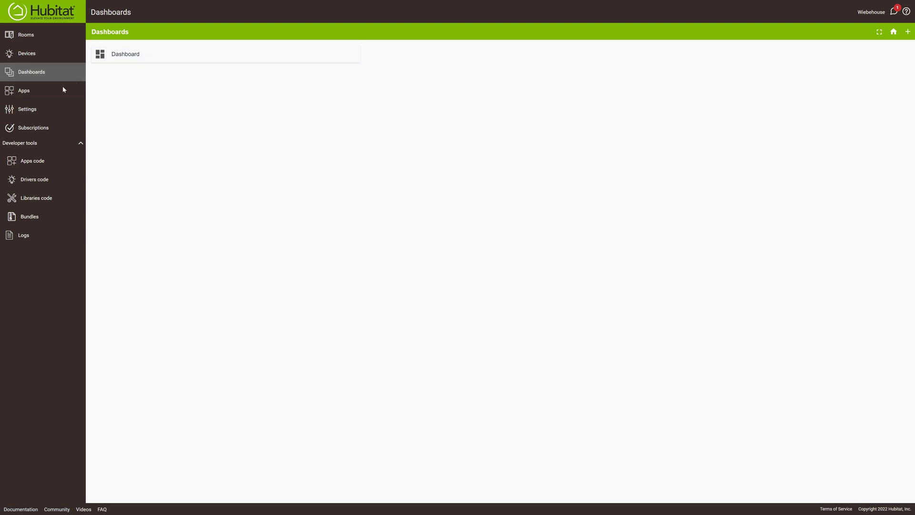
- Add Christmas Front Lights to the Dashboard app's allowed devices, then open the dashboard
click(47, 98)
click(140, 100)
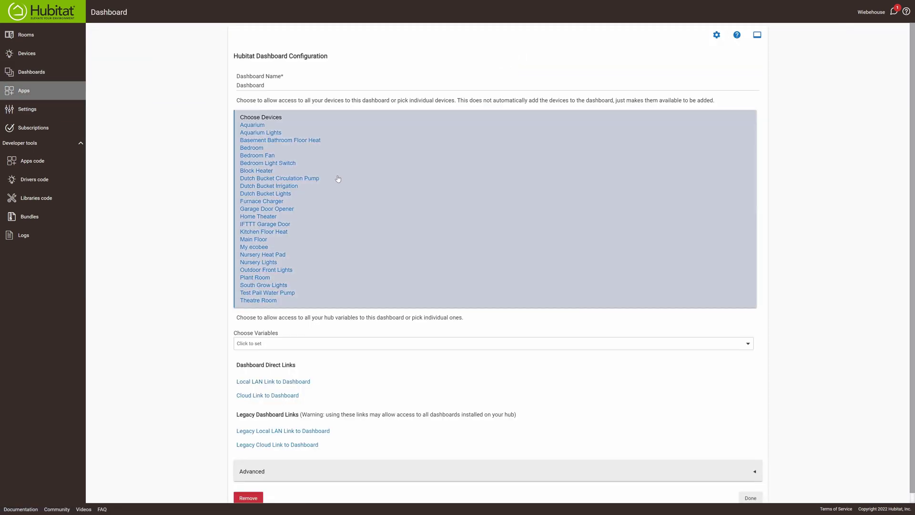
click(338, 179)
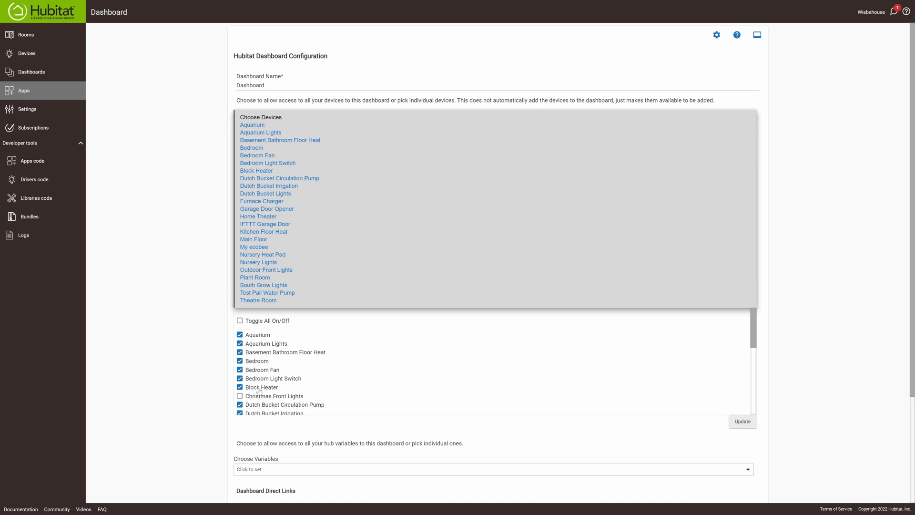
click(240, 396)
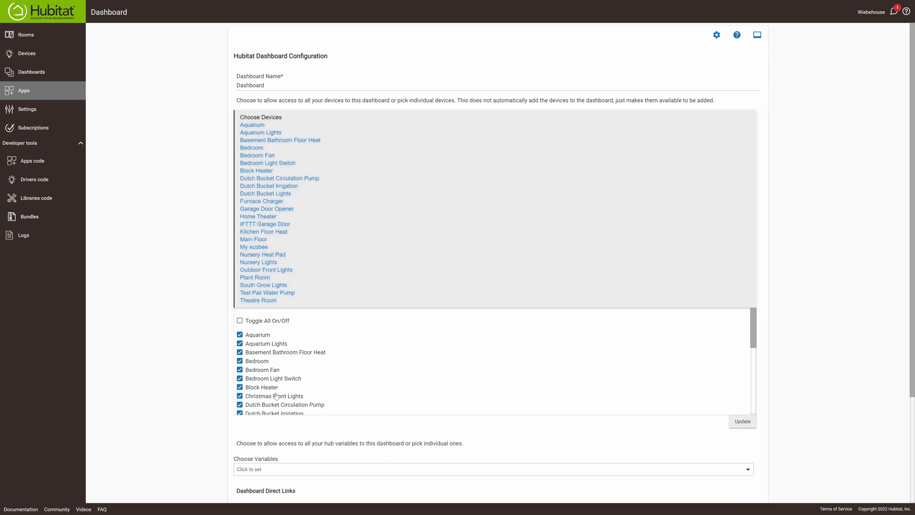
click(742, 422)
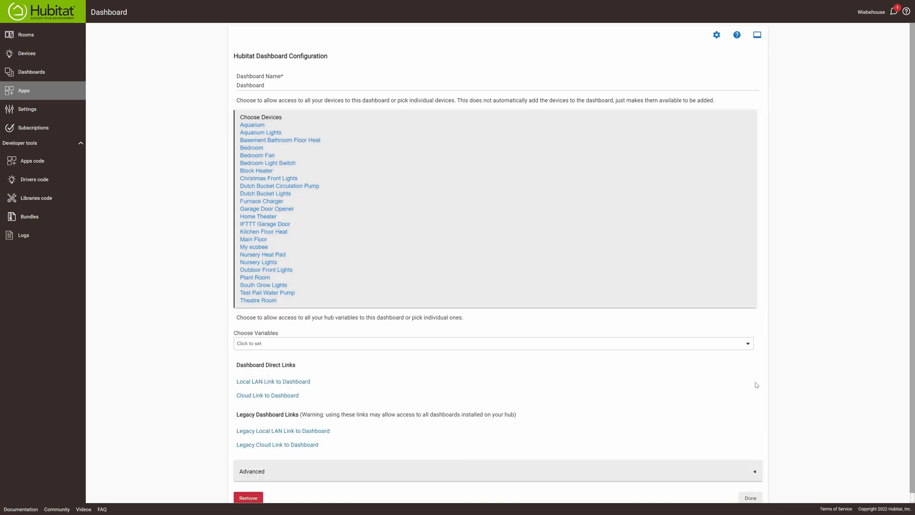
click(756, 488)
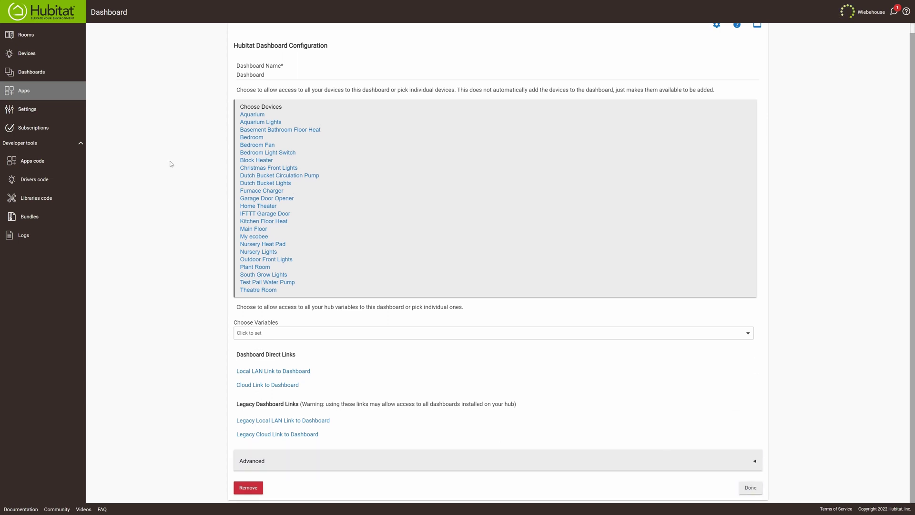
click(32, 72)
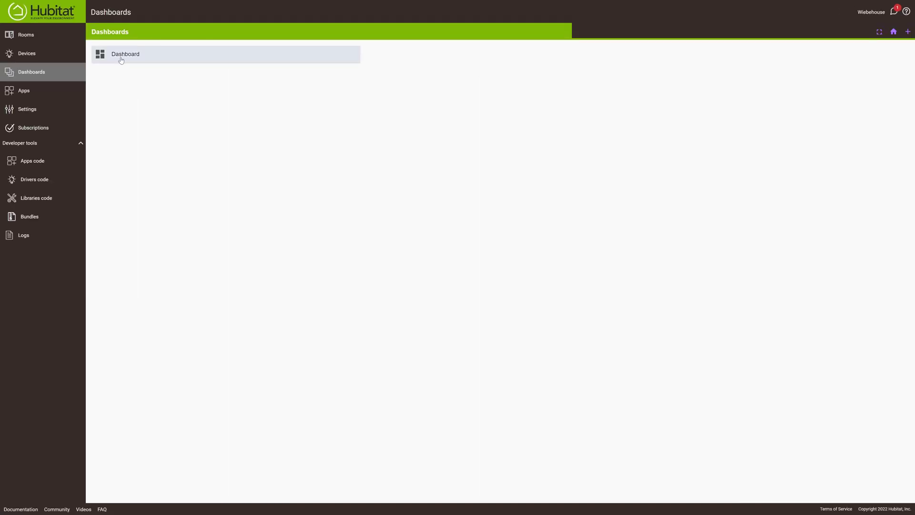
click(121, 59)
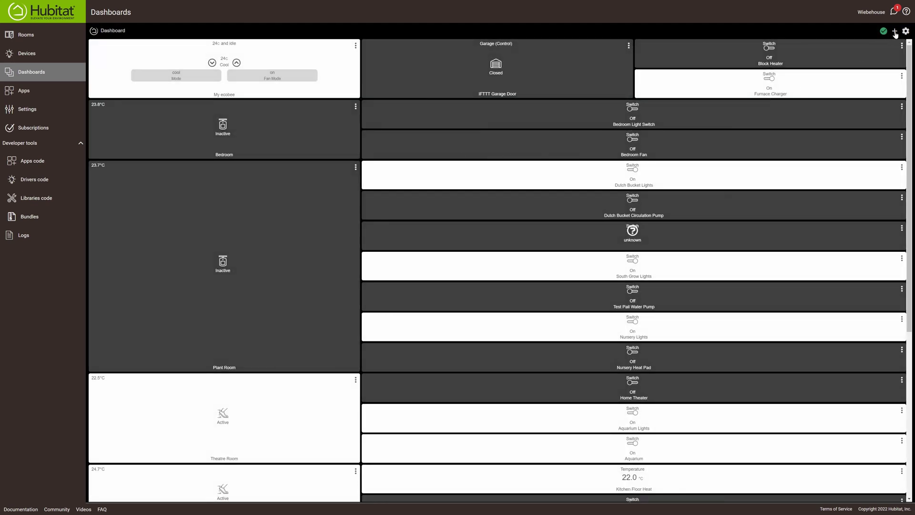
- Add a two-cell-wide Christmas Front Lights Switch tile at column 2 to the dashboard
click(895, 31)
scroll(518, 88, down, 3)
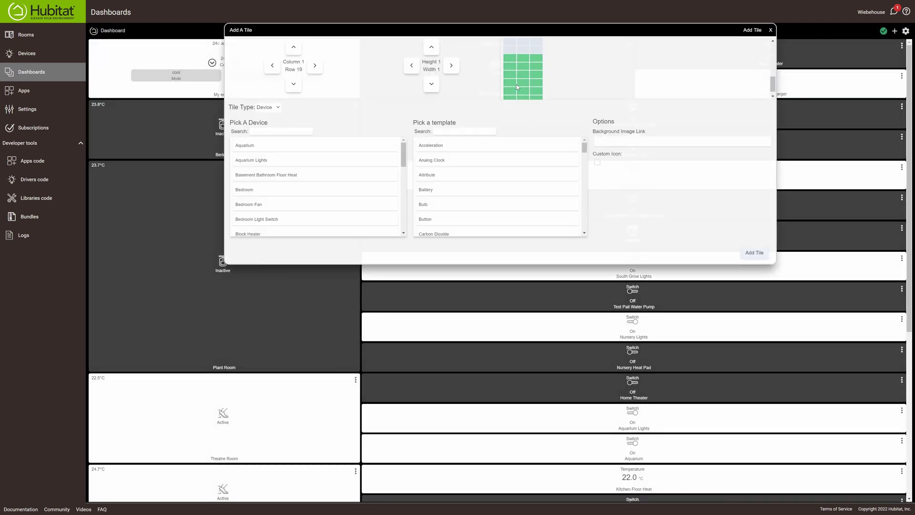
click(526, 55)
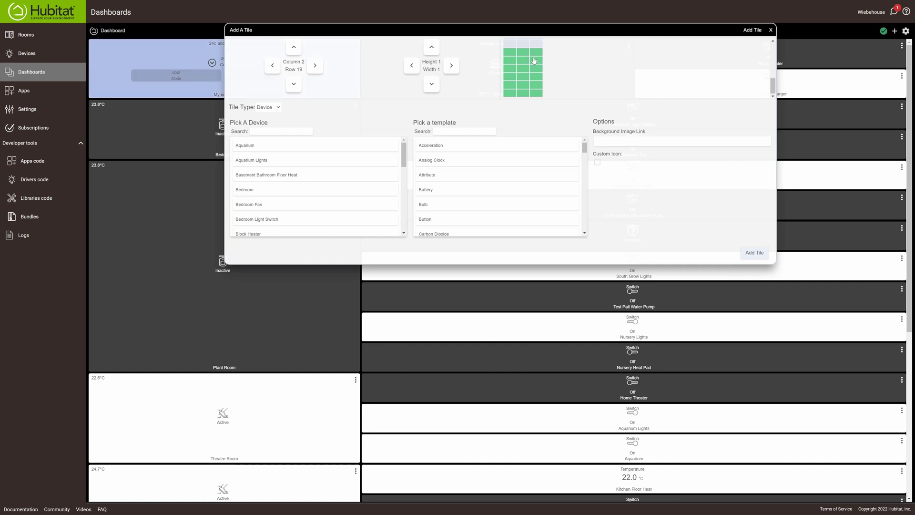
click(452, 64)
scroll(283, 184, down, 5)
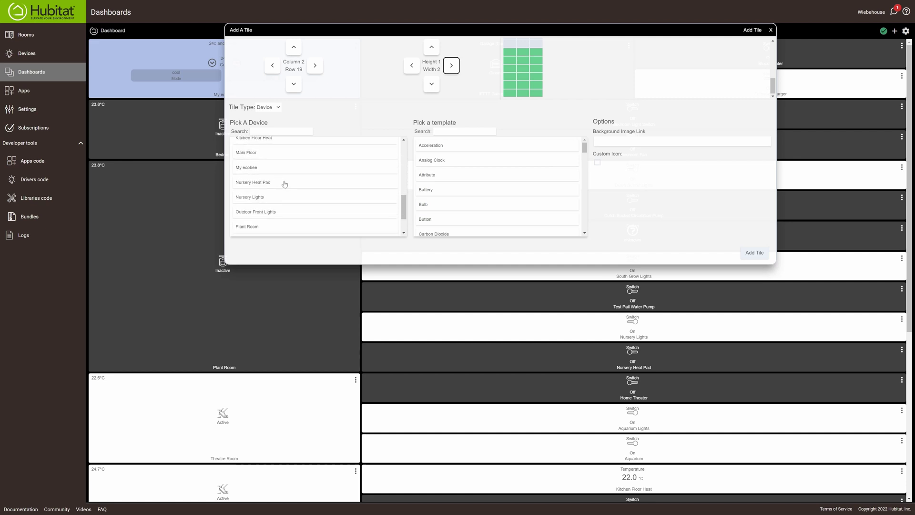
scroll(285, 184, up, 4)
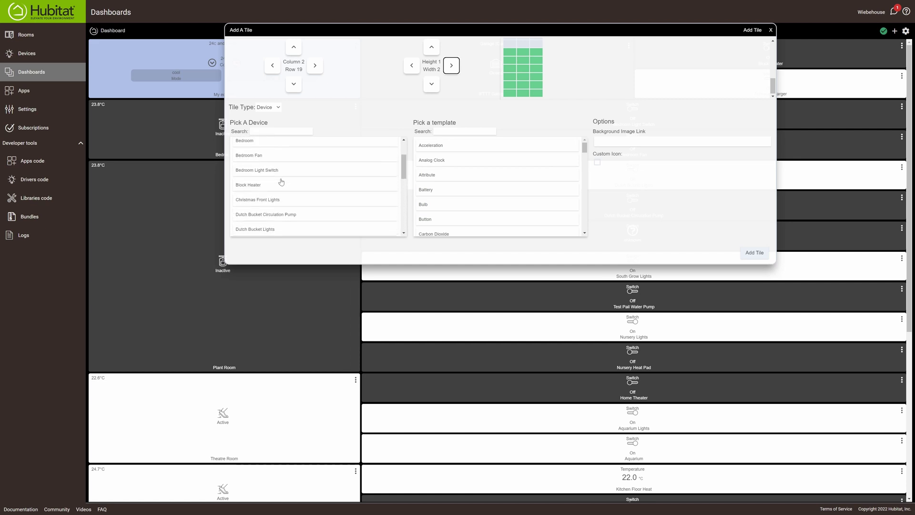
click(282, 209)
scroll(466, 181, down, 6)
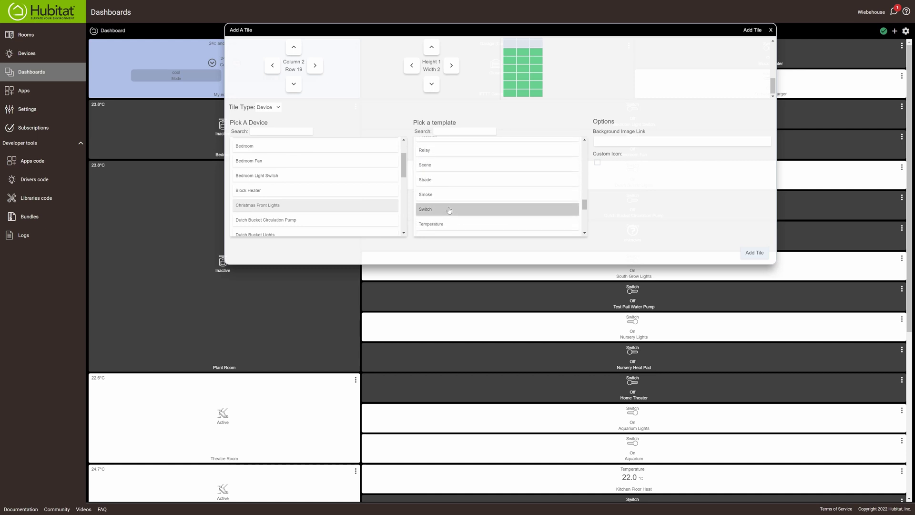
click(755, 253)
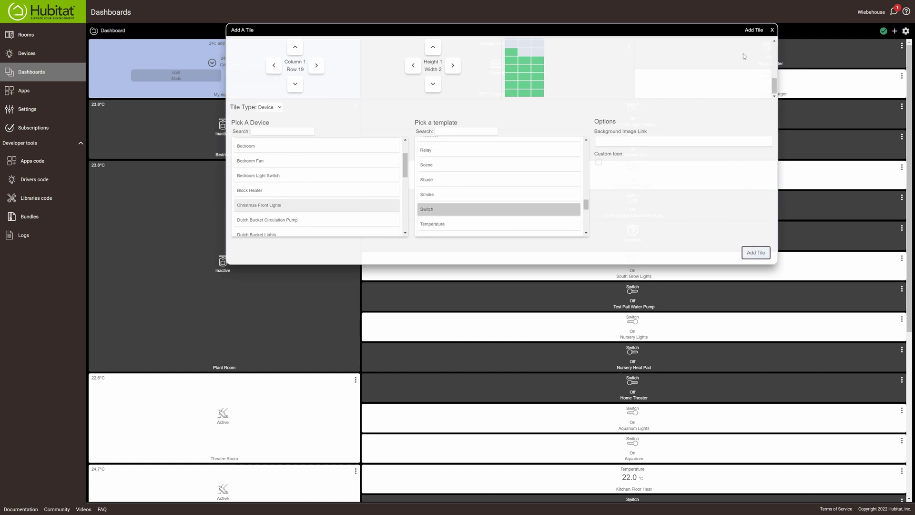
click(772, 30)
scroll(621, 201, down, 5)
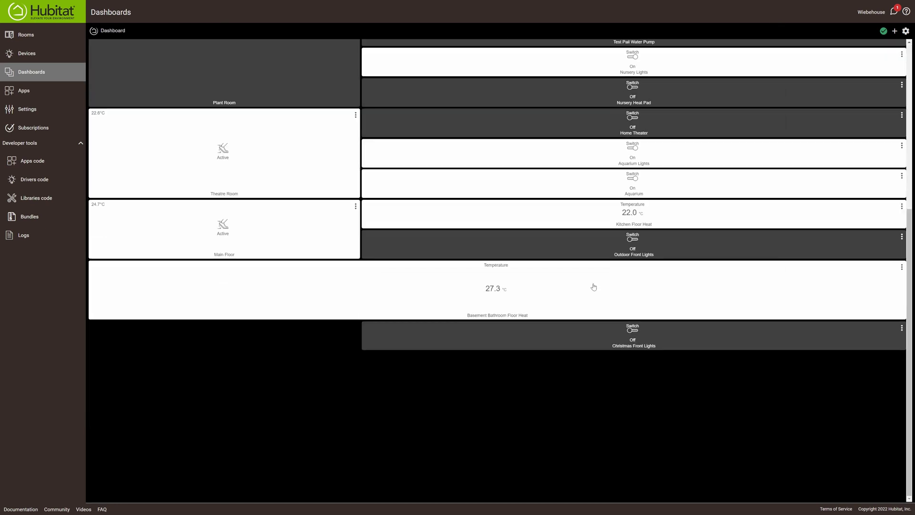
- Switch on the Christmas Front Lights tile on the dashboard
click(603, 341)
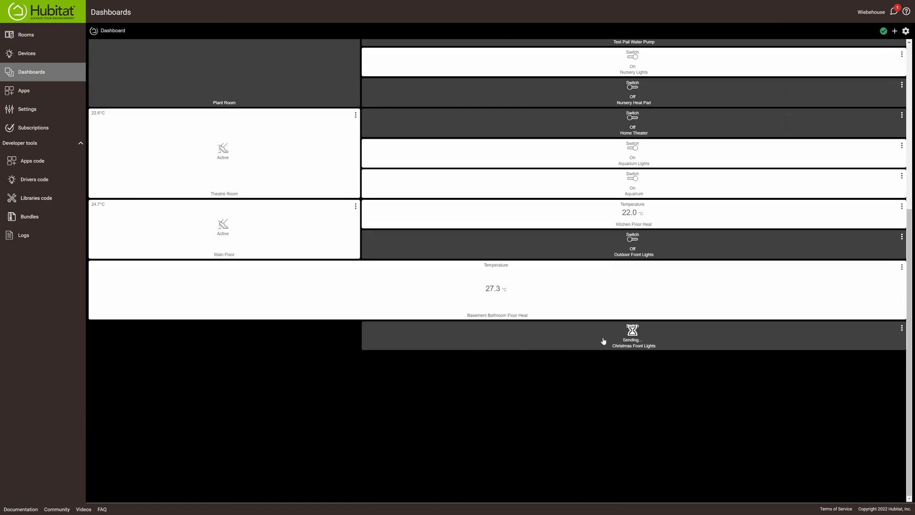